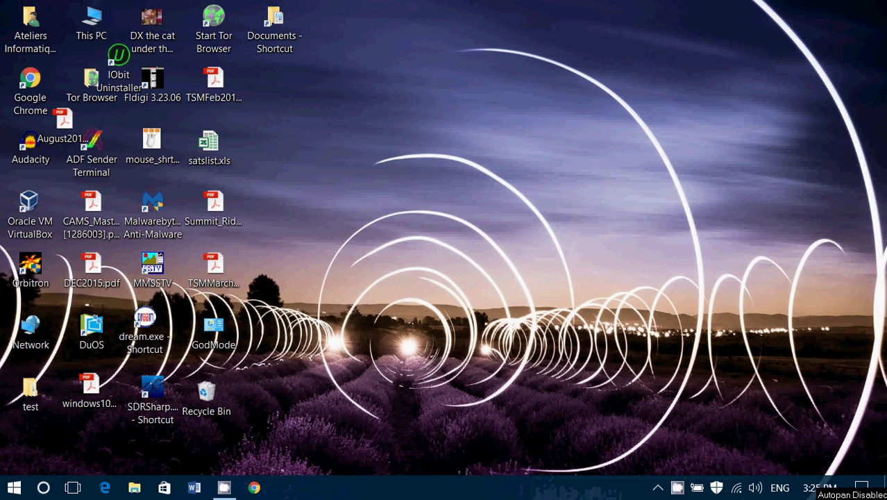
Step: Open Windows Settings from the notification area and search the settings for "screen"
click(861, 488)
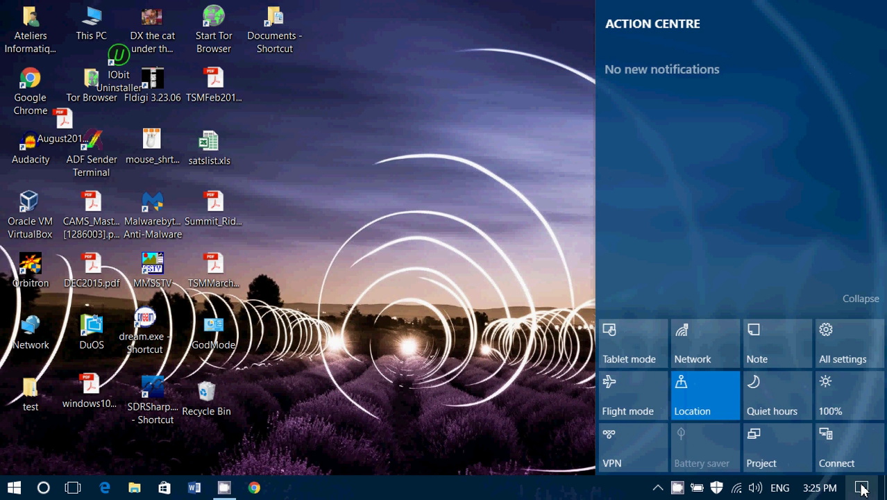
click(845, 339)
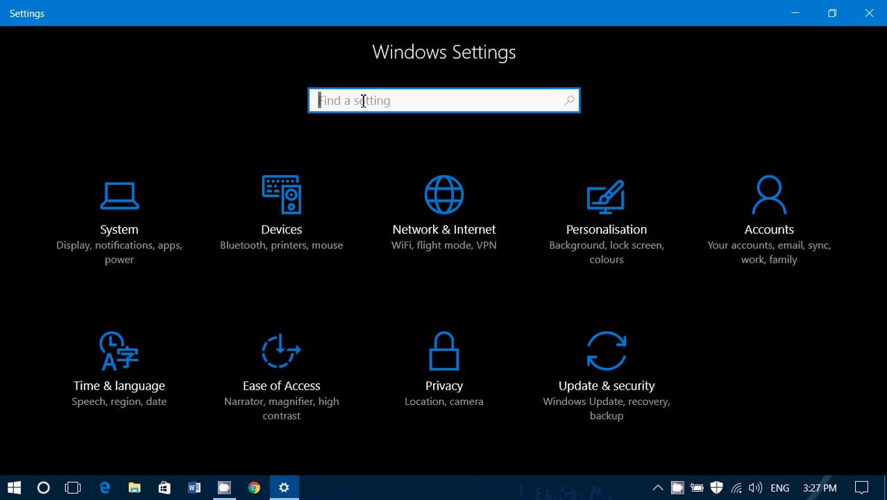
text(screen)
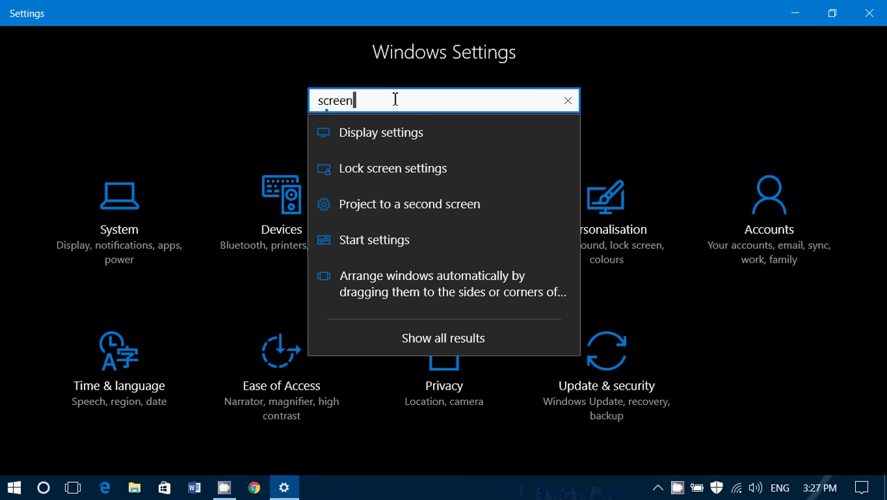
Step: Replace the settings search with "resolution" and open the "Change the screen resolution" result
key(BackSpace)
key(BackSpace)
key(BackSpace)
key(BackSpace)
key(BackSpace)
key(BackSpace)
text(rse)
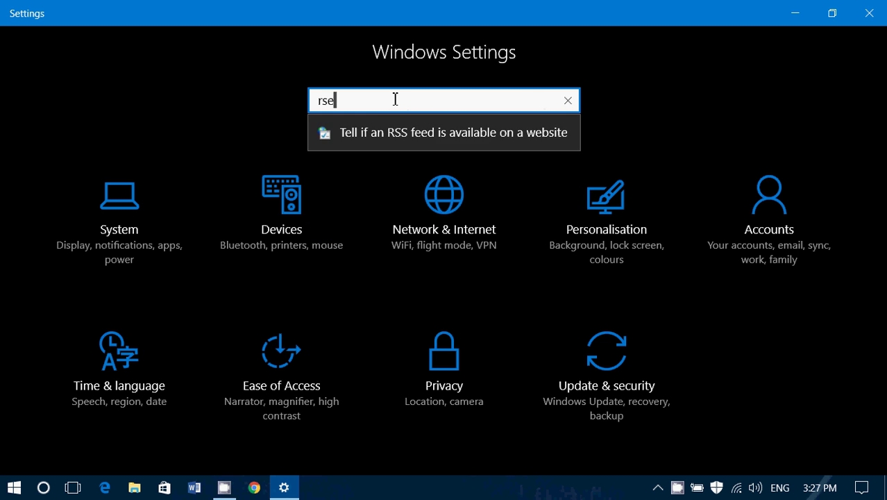
key(BackSpace)
key(BackSpace)
text(esolution)
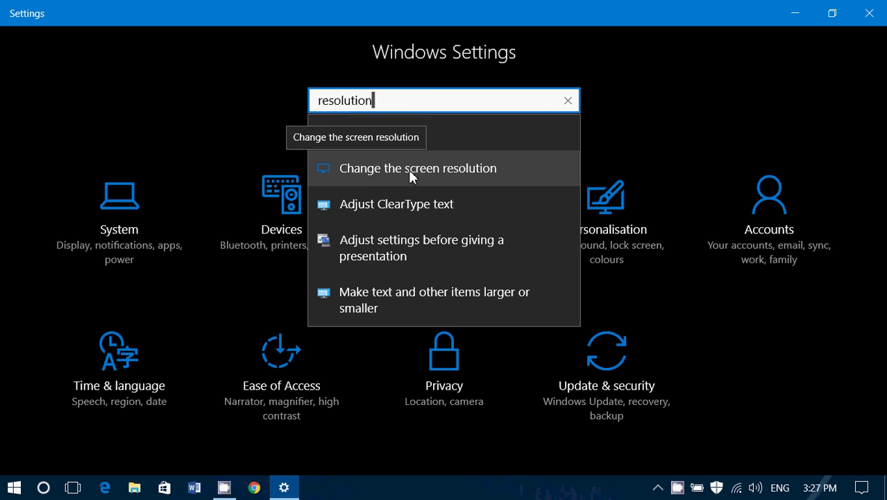
click(431, 172)
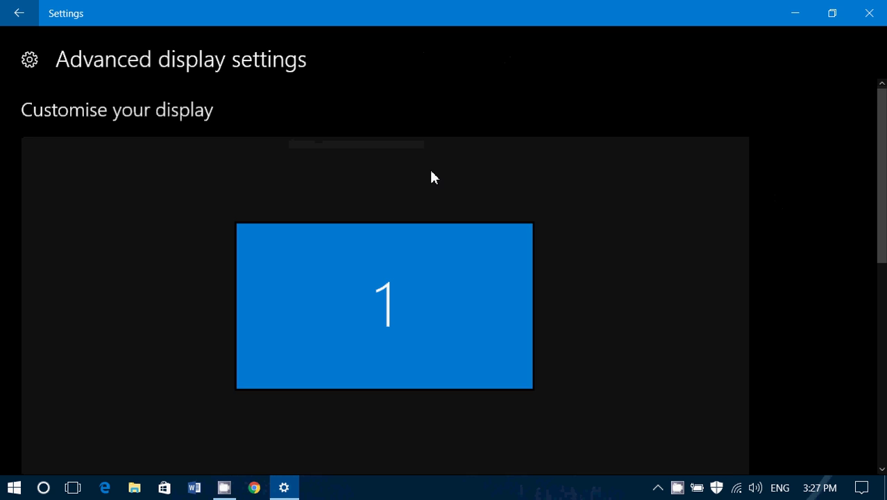
Step: Return to the Windows Settings home page, search for "language", and dismiss the suggestions
click(20, 15)
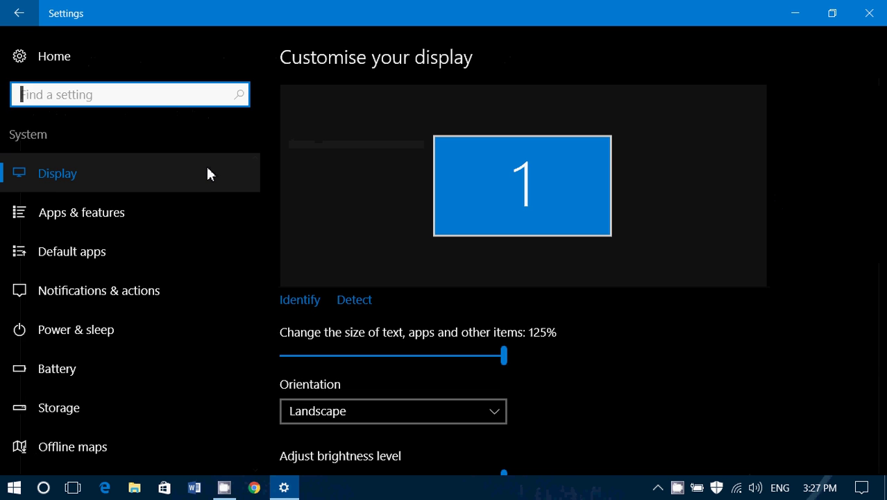
click(12, 14)
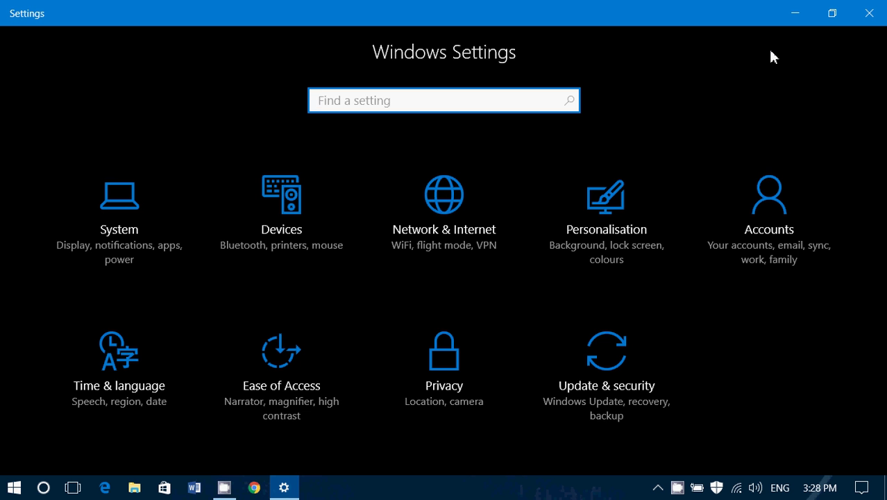
text(language)
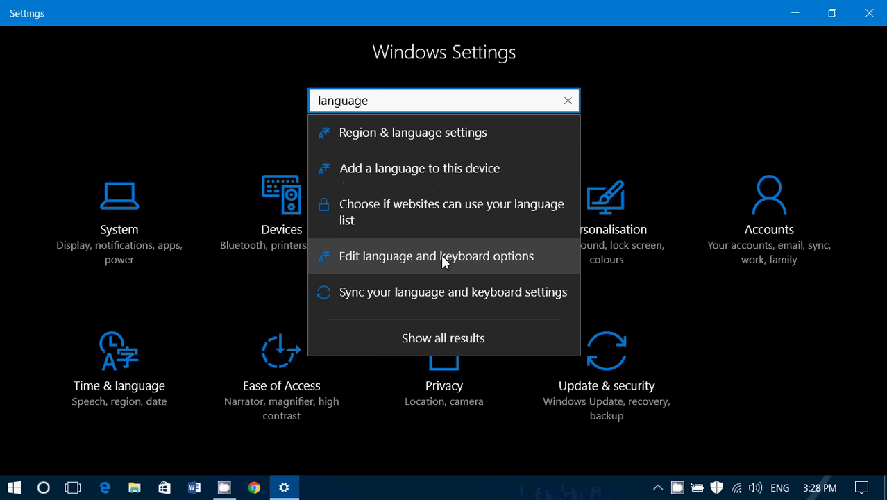
click(659, 105)
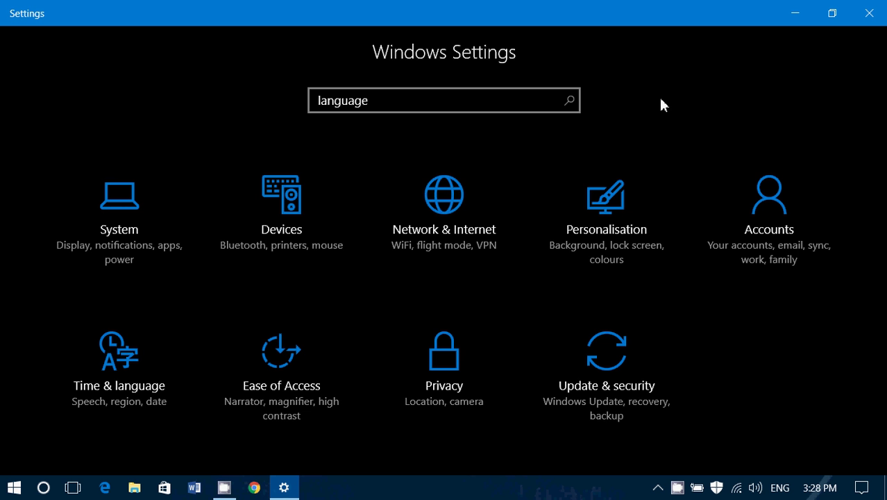
Step: Clear the "language" search and search the settings for "webcam" instead
click(428, 100)
key(BackSpace)
key(BackSpace)
key(BackSpace)
key(BackSpace)
key(BackSpace)
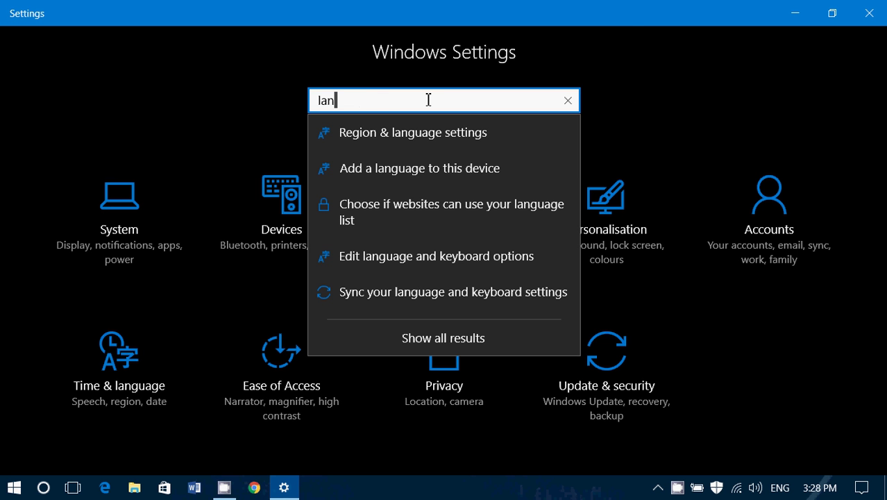
key(BackSpace)
key(BackSpace)
key(BackSpace)
click(693, 109)
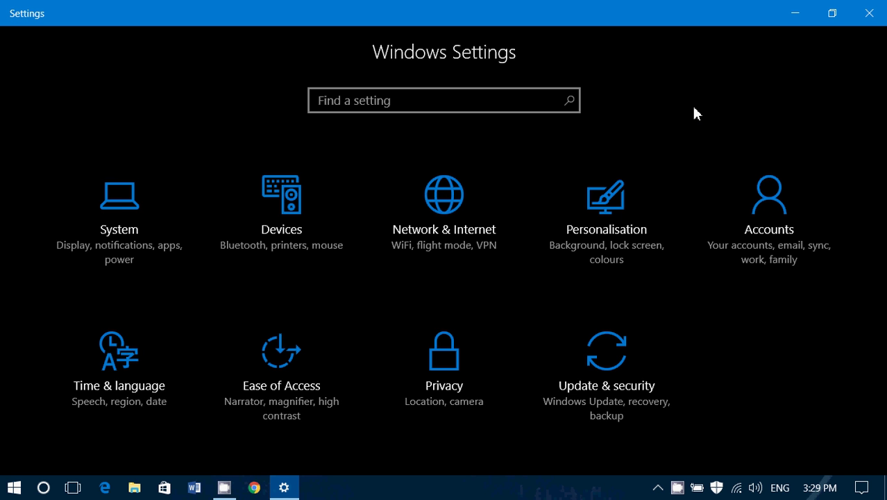
click(389, 100)
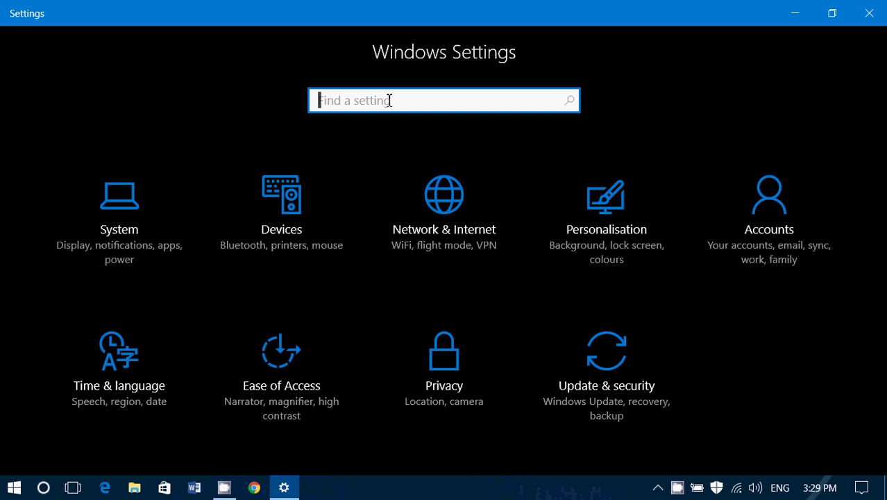
text(webcam)
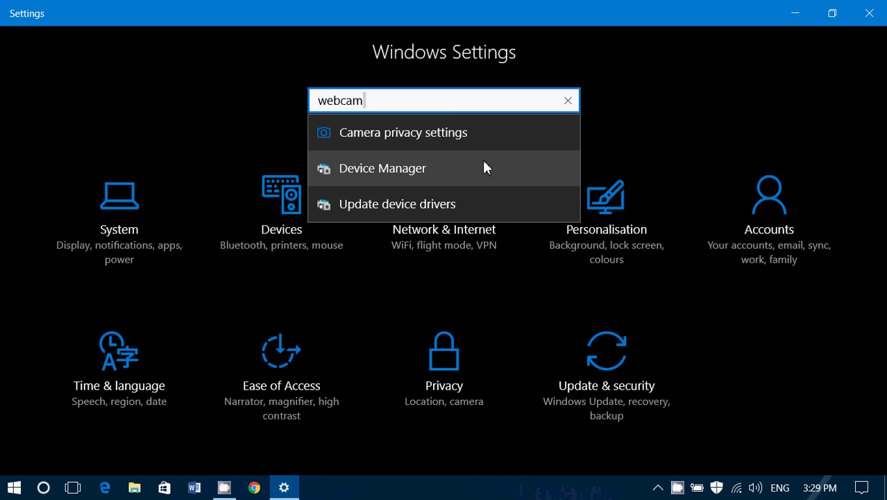
Step: Clear the "webcam" search text from the settings search
key(BackSpace)
key(BackSpace)
key(BackSpace)
key(BackSpace)
key(BackSpace)
key(BackSpace)
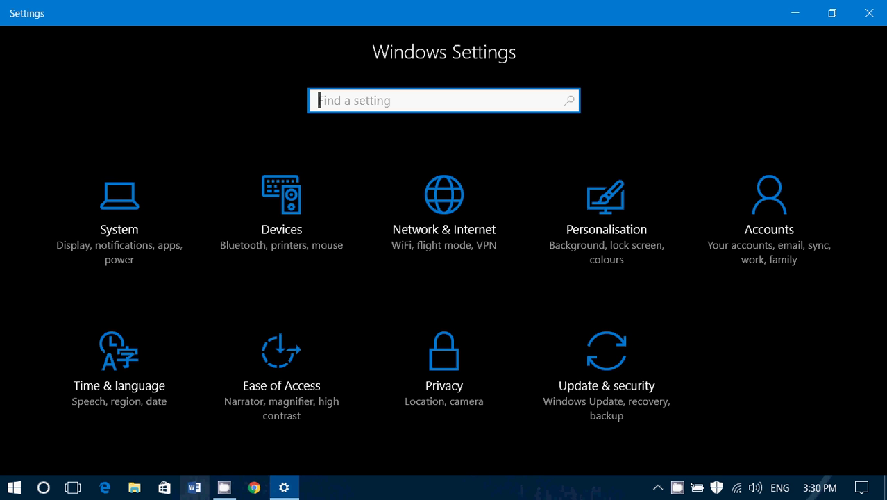
mouse_move(224, 490)
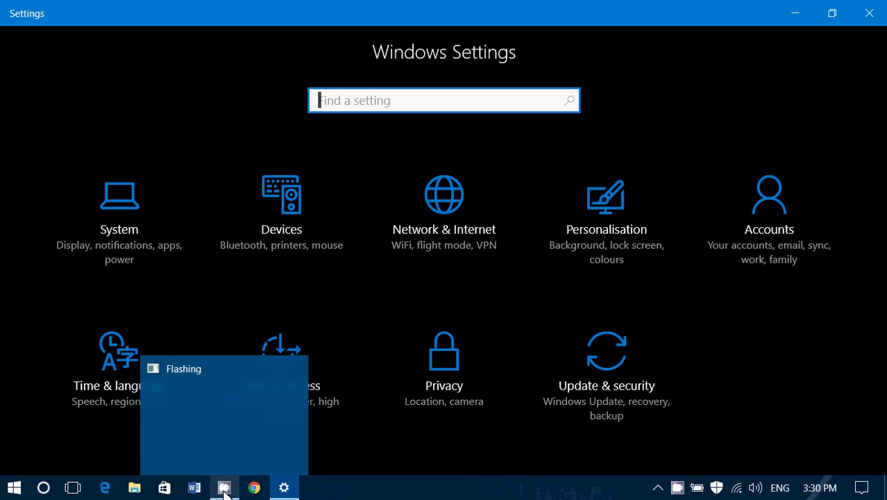